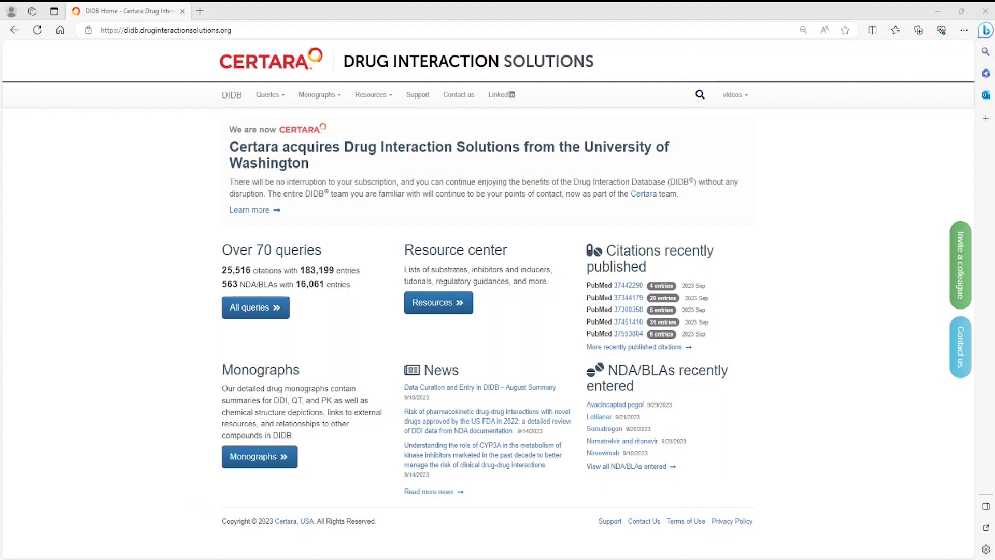
Search DIDB for PubMed ID 29443456 and open the bazedoxifene hepatic impairment citation
{"action": "left_click", "coordinate": [700, 102]}
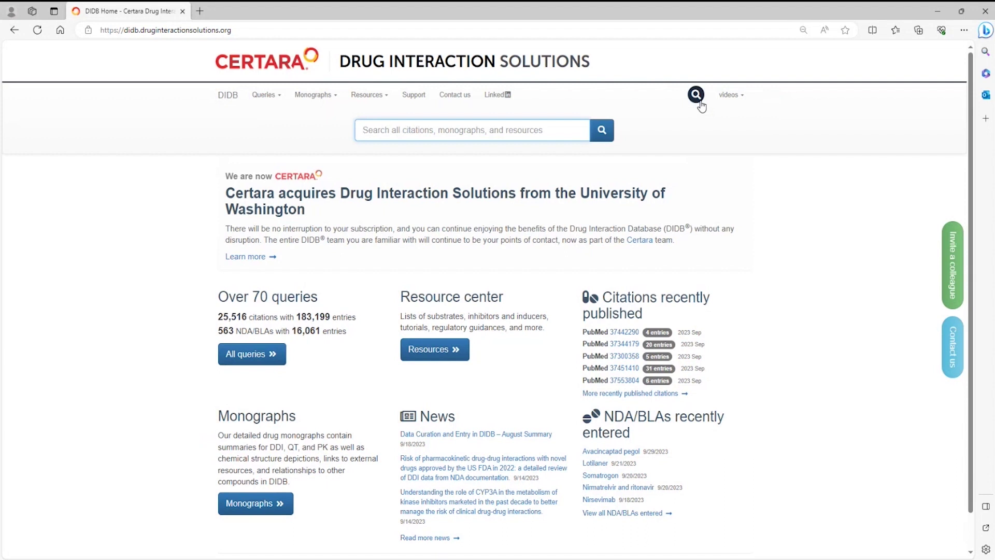
{"action": "type", "text": "29443456"}
{"action": "left_click", "coordinate": [601, 130]}
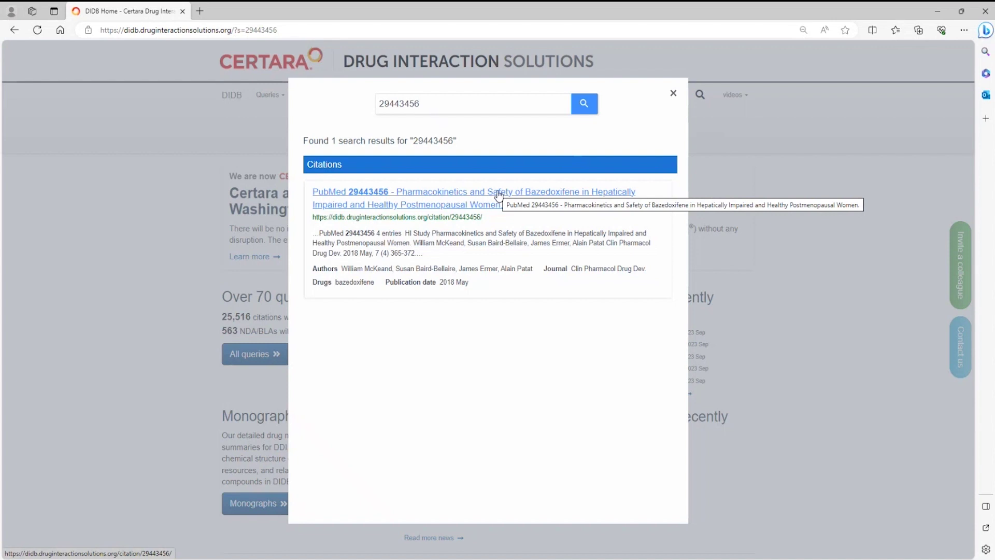
{"action": "left_click", "coordinate": [499, 196]}
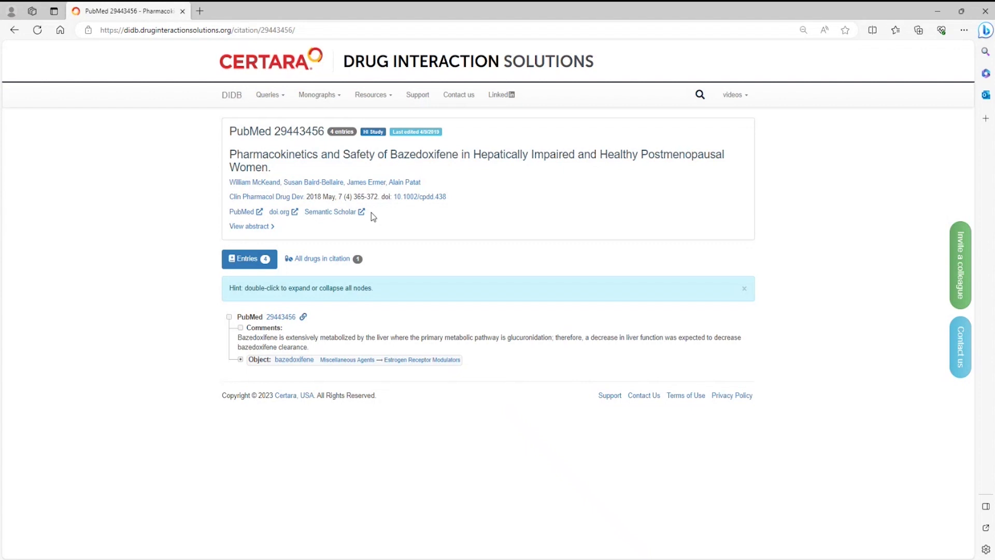
Expand Object, Overall Effect, Design and the healthy-volunteer Population to show 20 mg dosing and AUC 56.4 ng/mL*h
{"action": "left_click", "coordinate": [241, 360]}
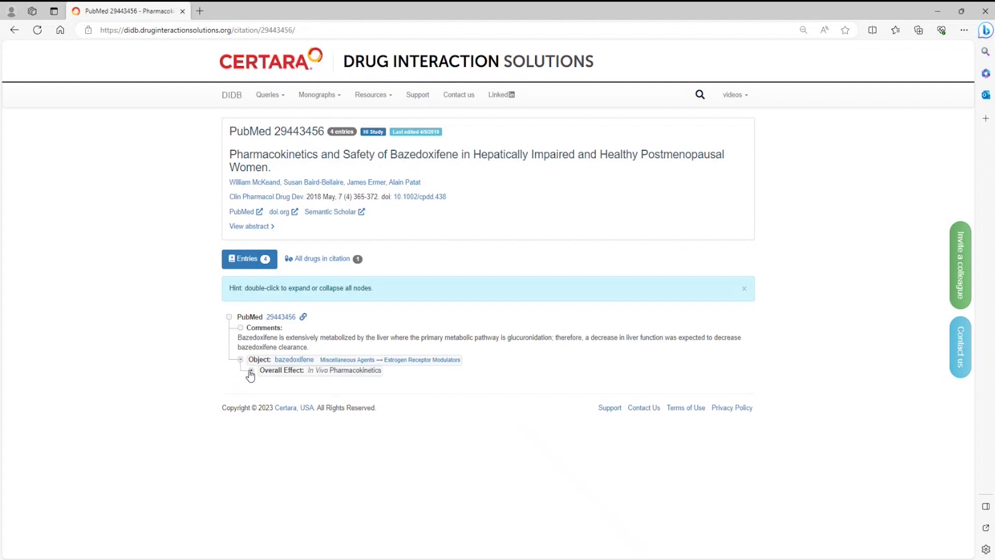
{"action": "left_click", "coordinate": [252, 370]}
{"action": "left_click", "coordinate": [263, 382]}
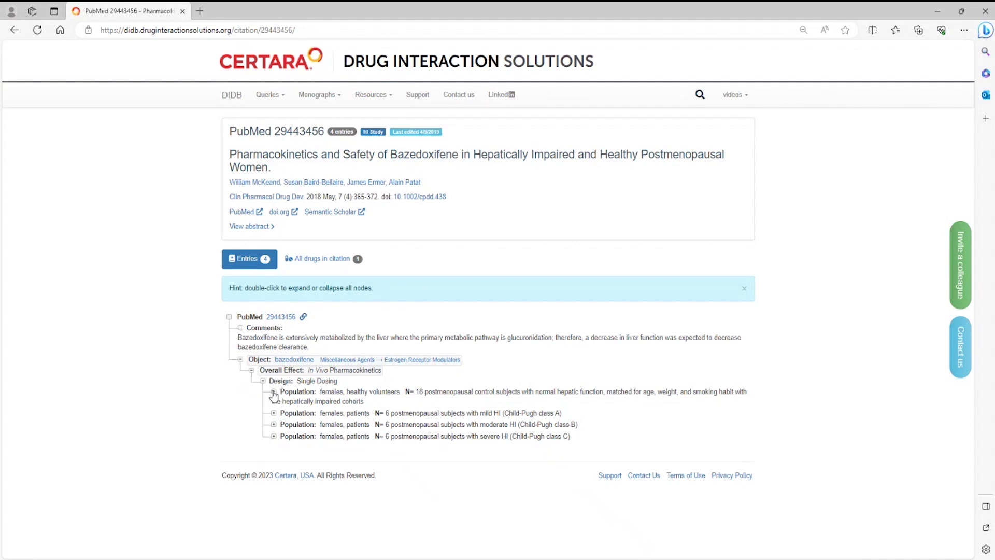
{"action": "left_click", "coordinate": [273, 391]}
{"action": "scroll", "coordinate": [715, 417], "scroll_direction": "down", "scroll_amount": 3}
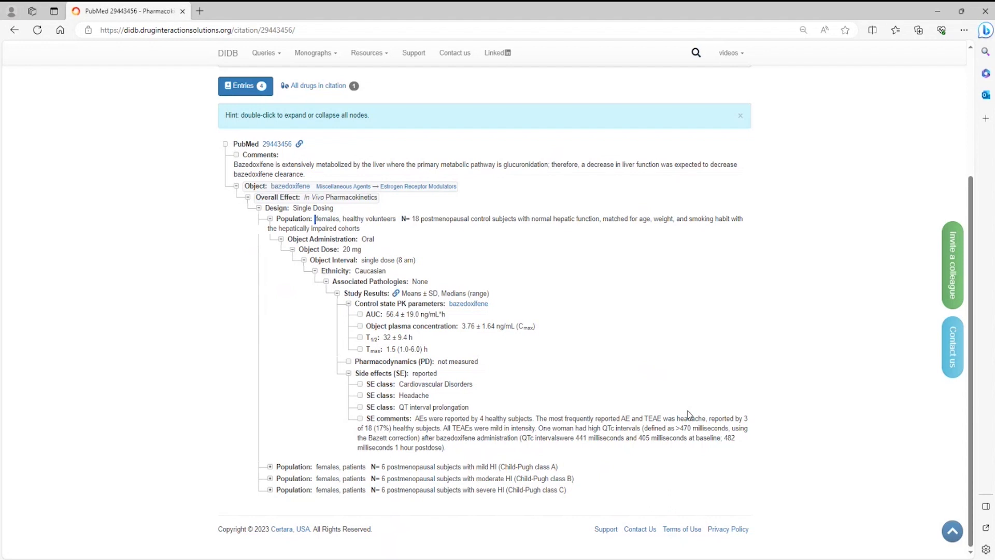
Expand the severe hepatic impairment population to show AUC 241 ng/mL*h, a 327.3% increase
{"action": "left_click", "coordinate": [270, 491]}
{"action": "scroll", "coordinate": [651, 511], "scroll_direction": "down", "scroll_amount": 1}
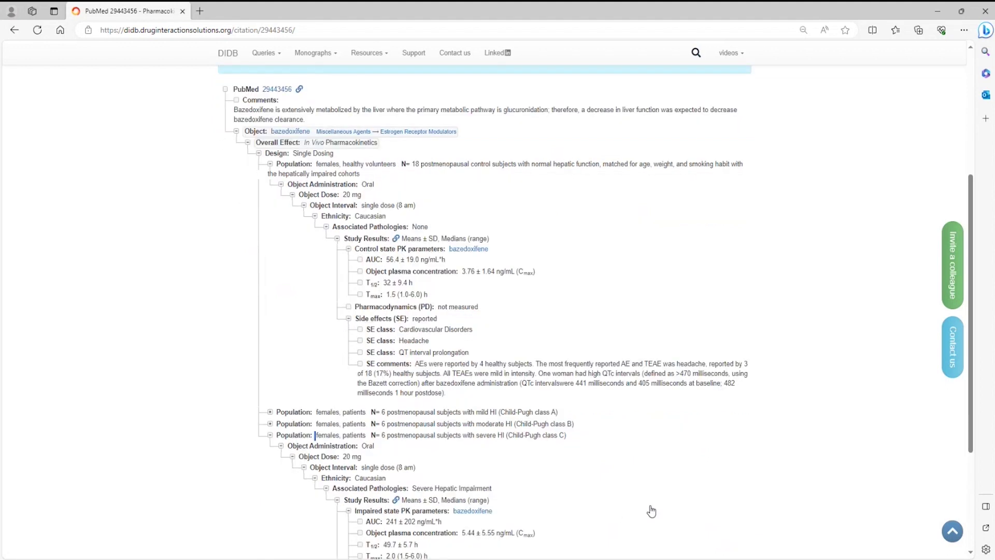
{"action": "scroll", "coordinate": [652, 512], "scroll_direction": "down", "scroll_amount": 3}
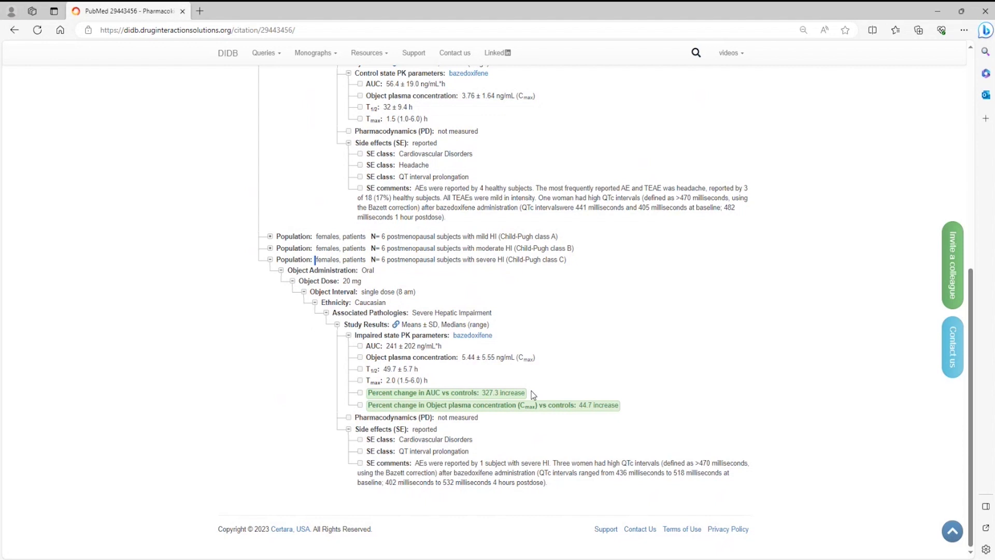
Open the Hepatic and renal impairment query on its Percent Change tab
{"action": "left_click", "coordinate": [265, 53]}
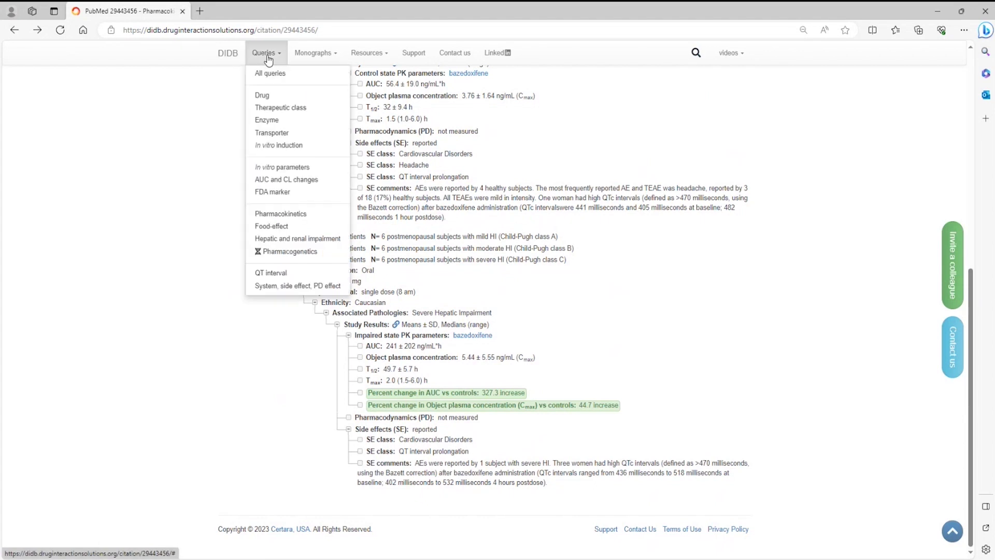
{"action": "left_click", "coordinate": [296, 240]}
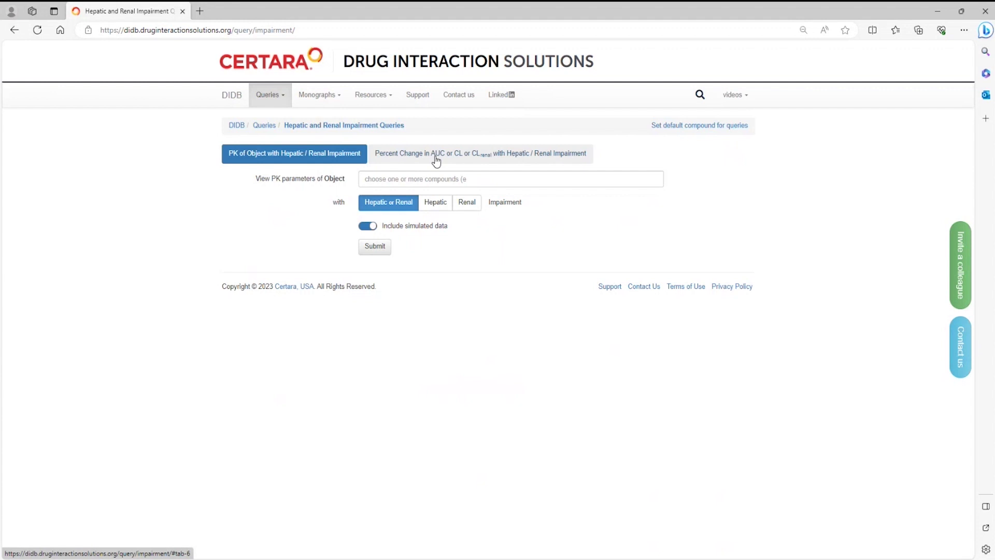
{"action": "left_click", "coordinate": [436, 161]}
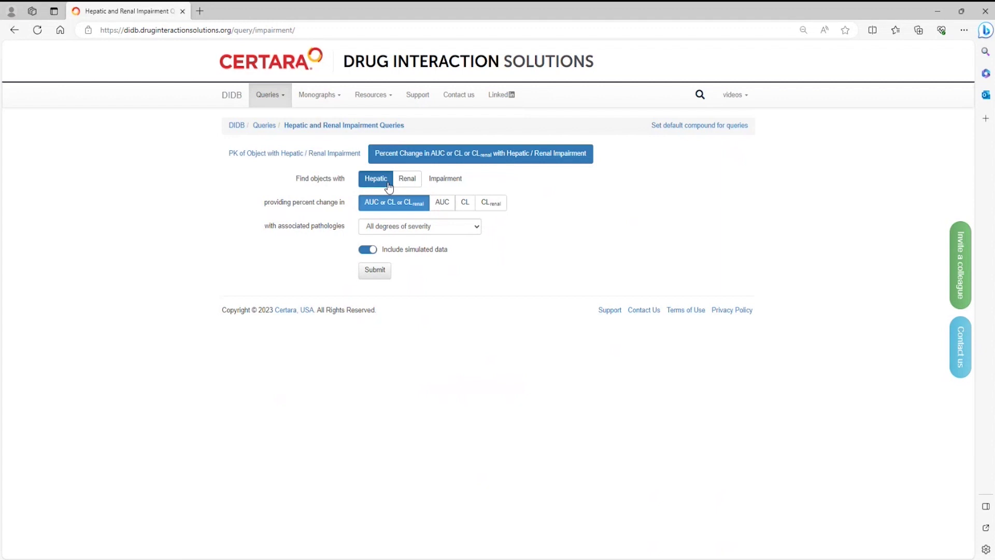
Set the criteria to AUC, Severe Hepatic Impairment, greater than or equal to 100, and submit
{"action": "left_click", "coordinate": [441, 207]}
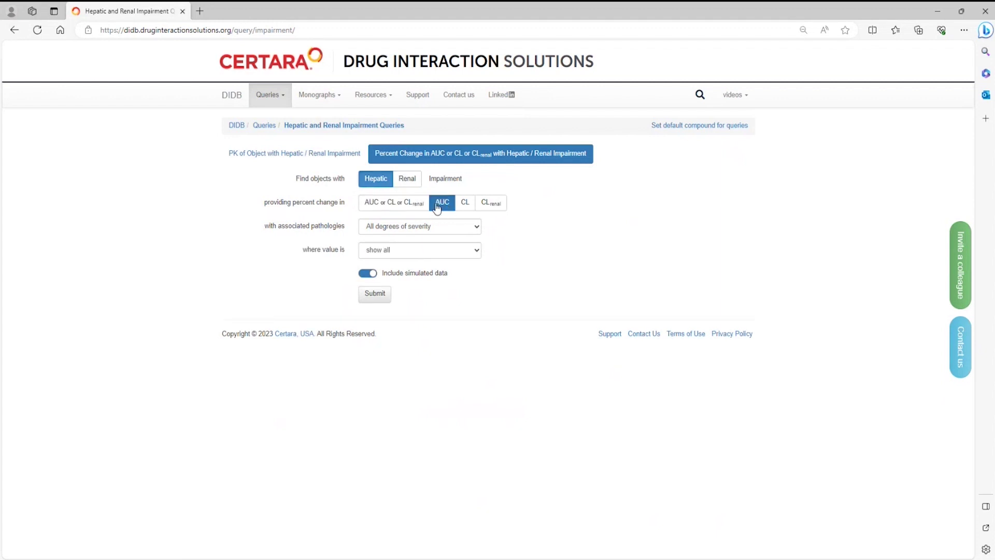
{"action": "left_click", "coordinate": [426, 228]}
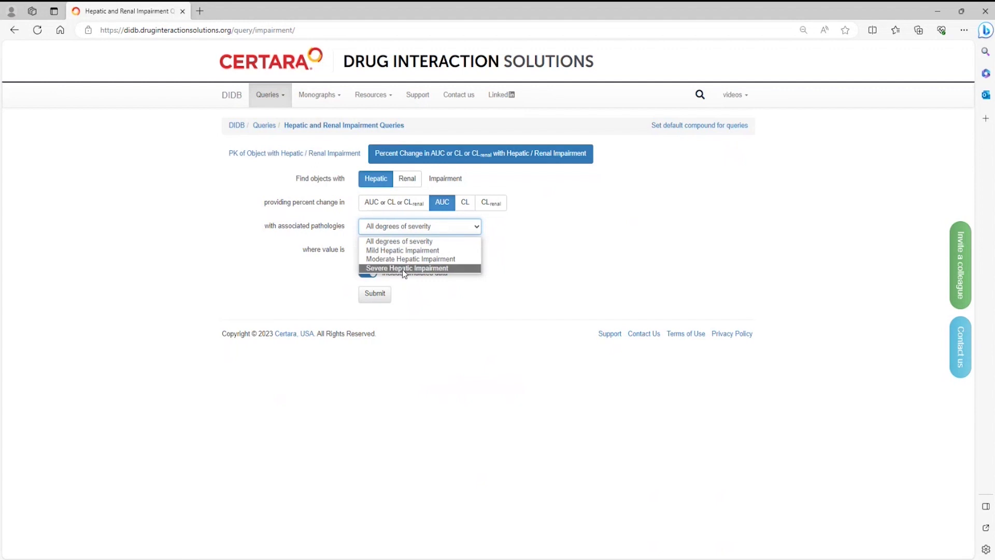
{"action": "left_click", "coordinate": [403, 269]}
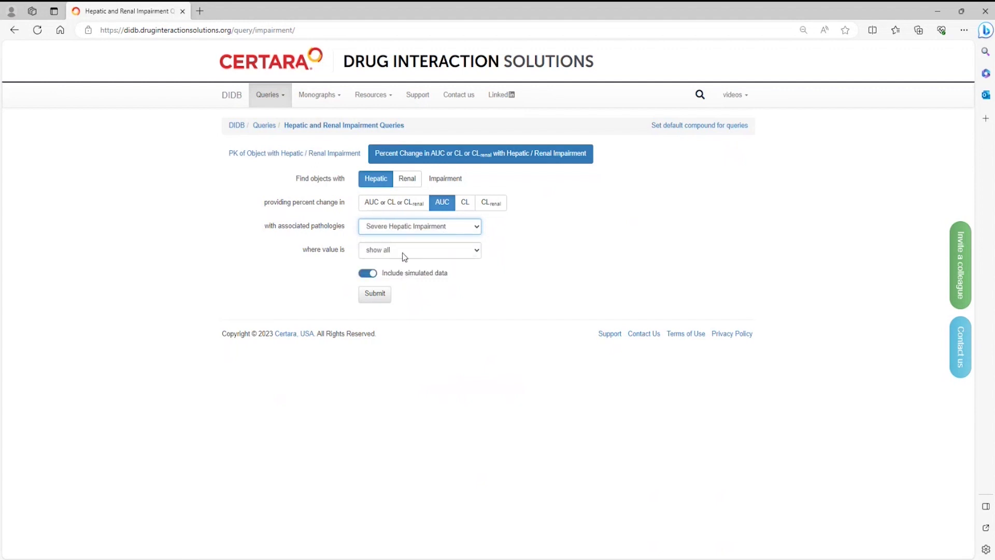
{"action": "left_click", "coordinate": [404, 257]}
{"action": "left_click", "coordinate": [403, 292]}
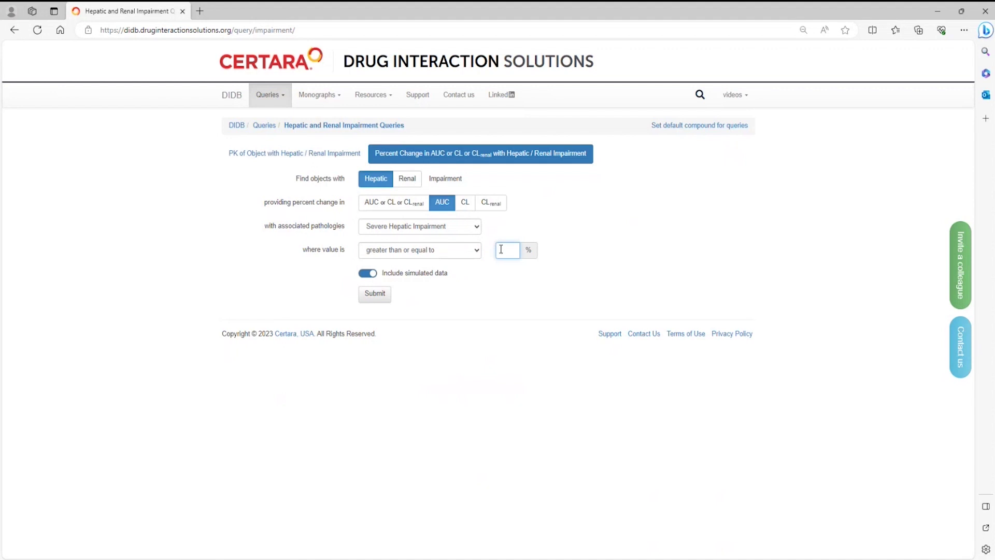
{"action": "type", "text": "100"}
{"action": "left_click", "coordinate": [367, 274]}
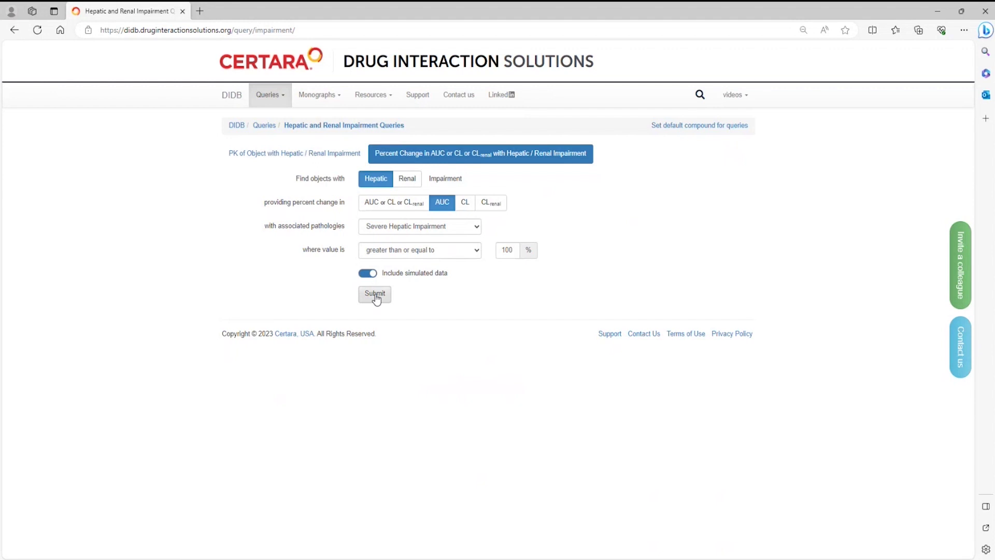
{"action": "left_click", "coordinate": [375, 294]}
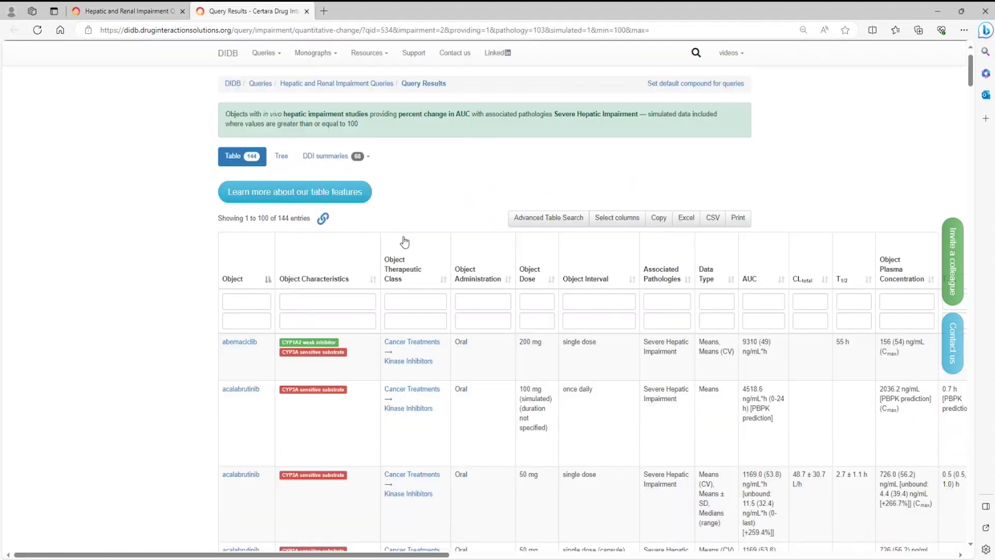
Scroll through the 144 results, starting with abemaciclib and acalabrutinib, then return to the top
{"action": "scroll", "coordinate": [405, 242], "scroll_direction": "down", "scroll_amount": 2}
{"action": "scroll", "coordinate": [405, 242], "scroll_direction": "down", "scroll_amount": 4}
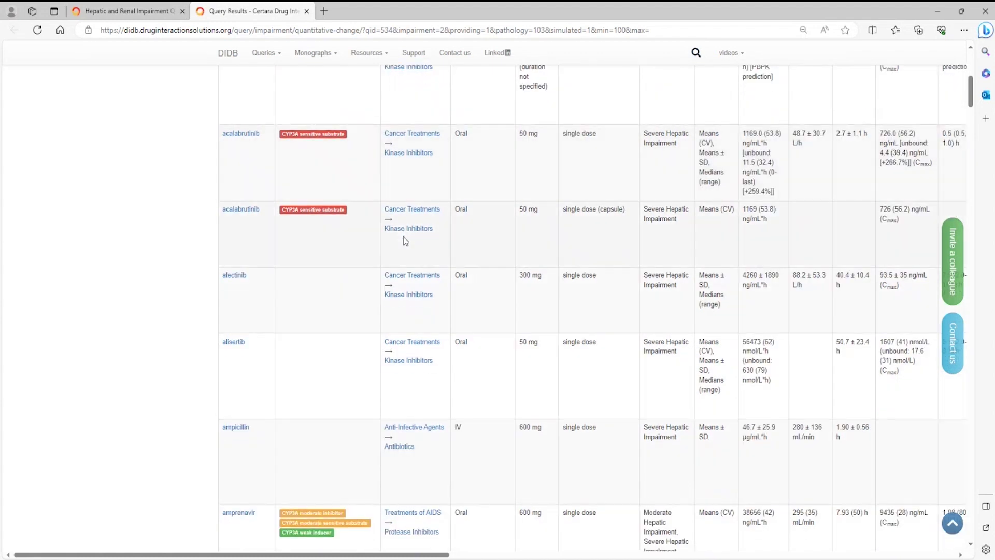
{"action": "scroll", "coordinate": [405, 241], "scroll_direction": "down", "scroll_amount": 1}
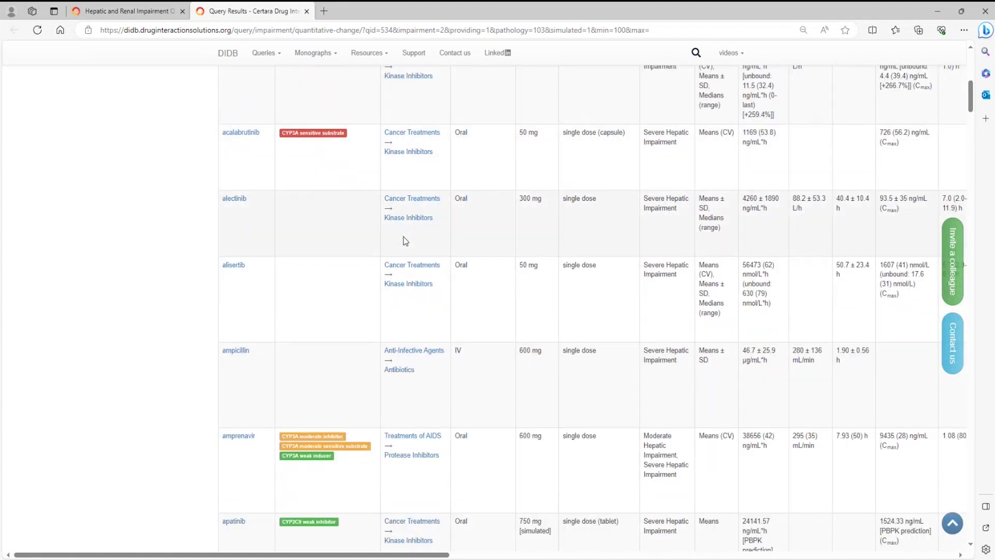
{"action": "scroll", "coordinate": [406, 241], "scroll_direction": "down", "scroll_amount": 1}
{"action": "scroll", "coordinate": [405, 241], "scroll_direction": "down", "scroll_amount": 1}
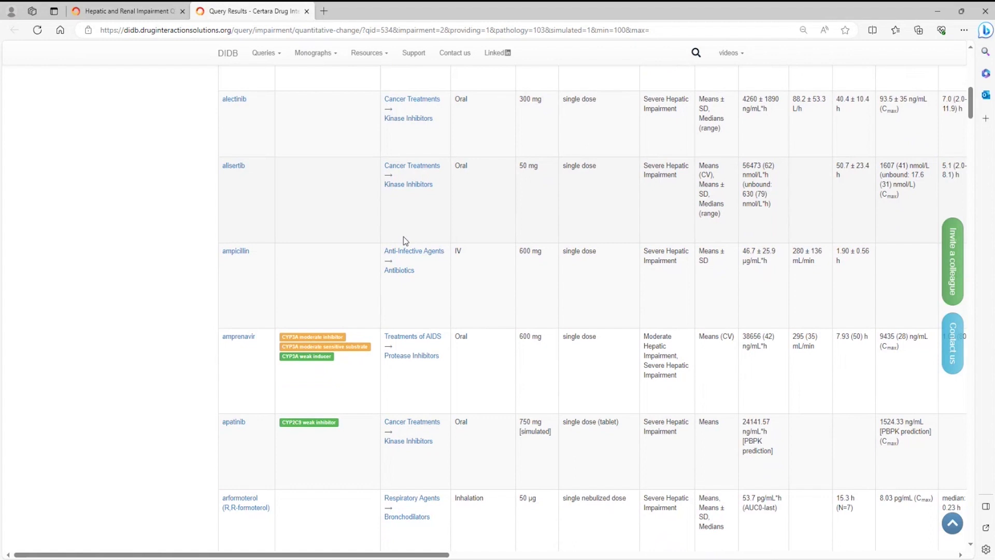
{"action": "key", "text": "Home"}
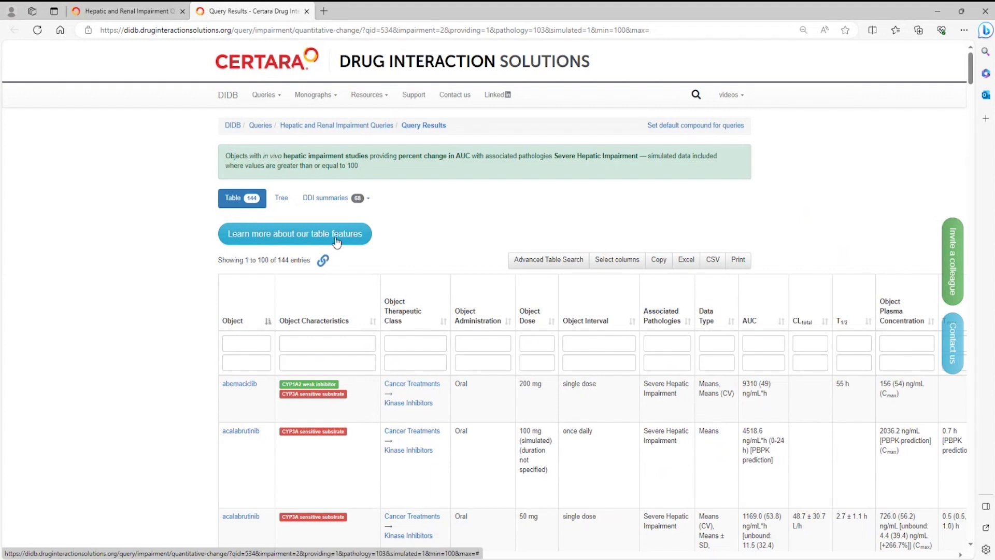
View the advanced table features explanation, then filter the Object column by 'omepra'
{"action": "left_click", "coordinate": [337, 241]}
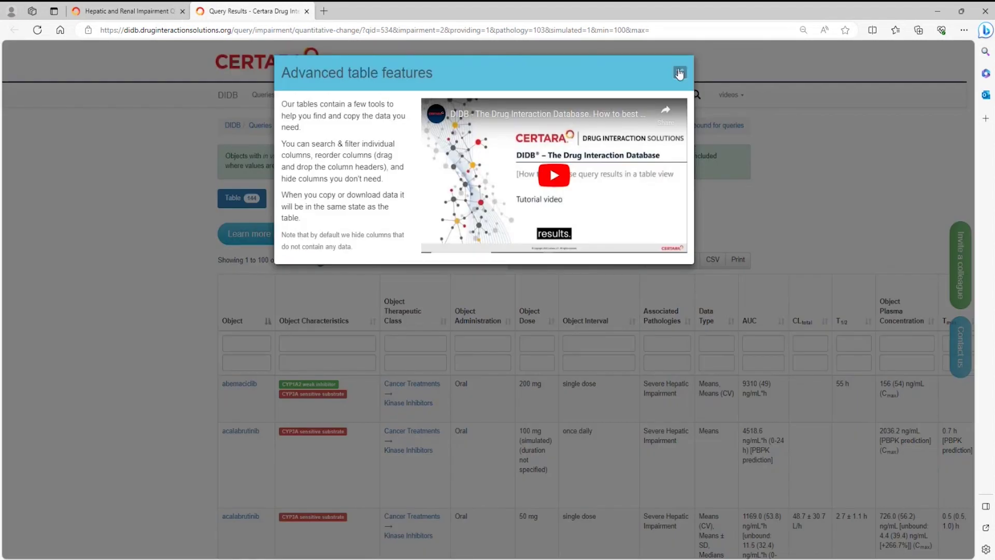
{"action": "left_click", "coordinate": [679, 74]}
{"action": "left_click", "coordinate": [239, 345]}
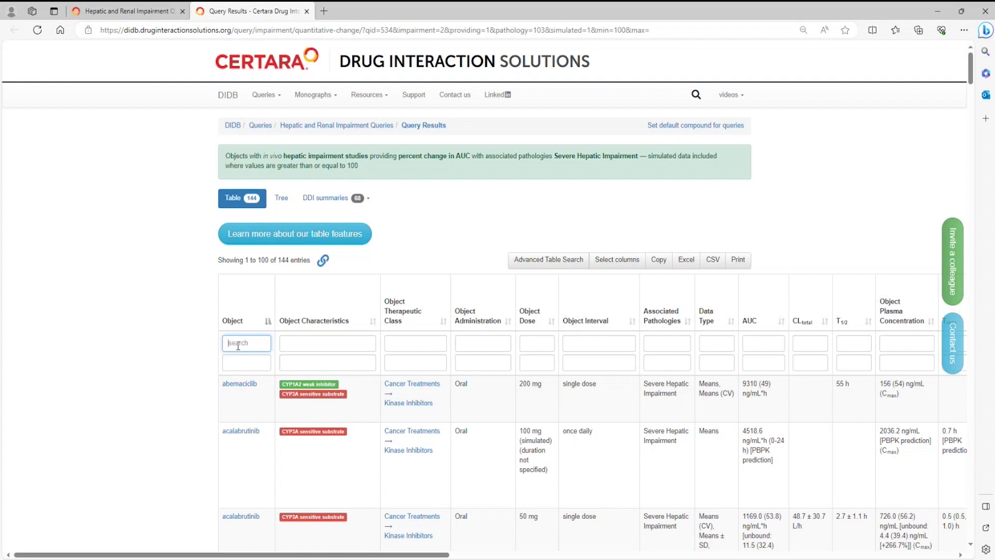
{"action": "type", "text": "omepra"}
{"action": "scroll", "coordinate": [497, 337], "scroll_direction": "down", "scroll_amount": 3}
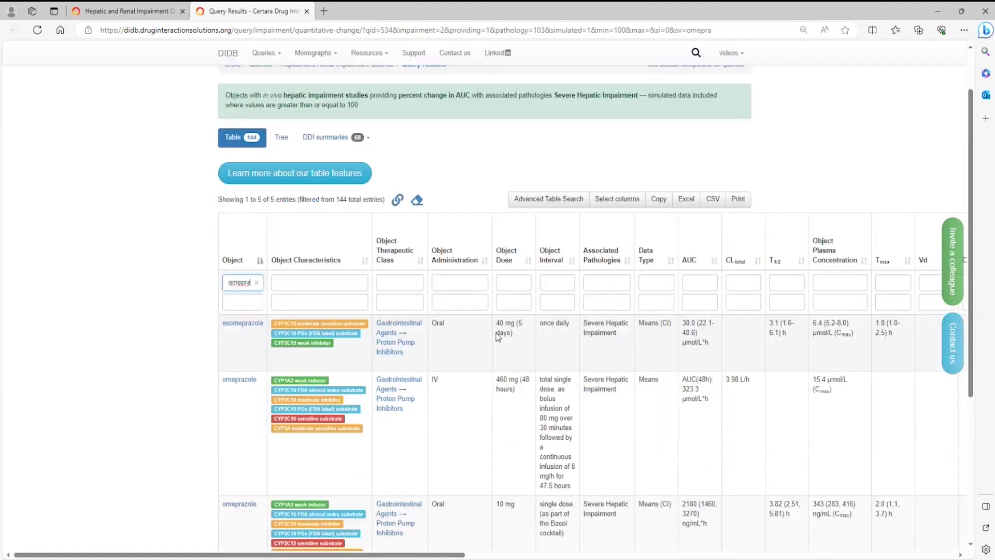
Move the Therapeutic Class column further right and hide the T1/2 column
{"action": "left_click_drag", "start_coordinate": [410, 154], "coordinate": [840, 229]}
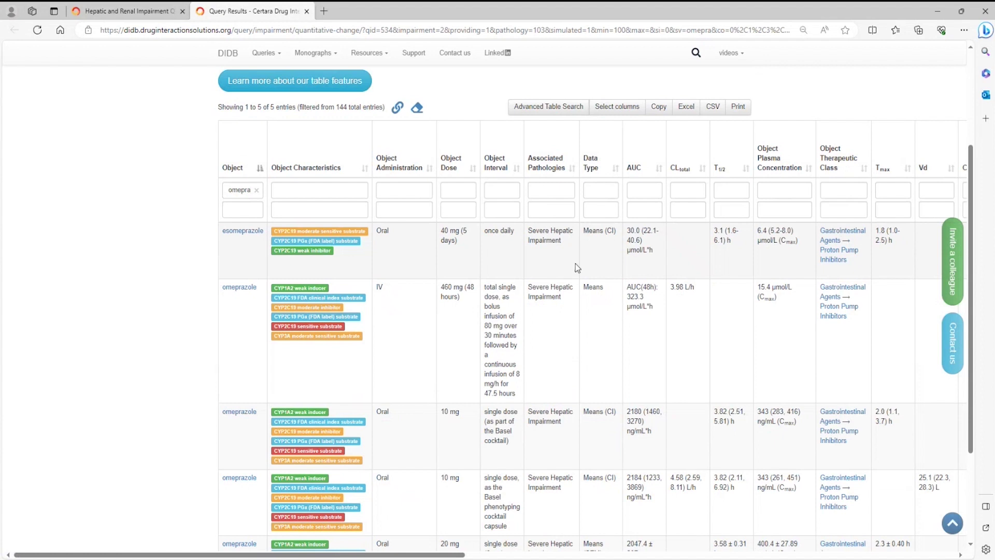
{"action": "left_click", "coordinate": [624, 112]}
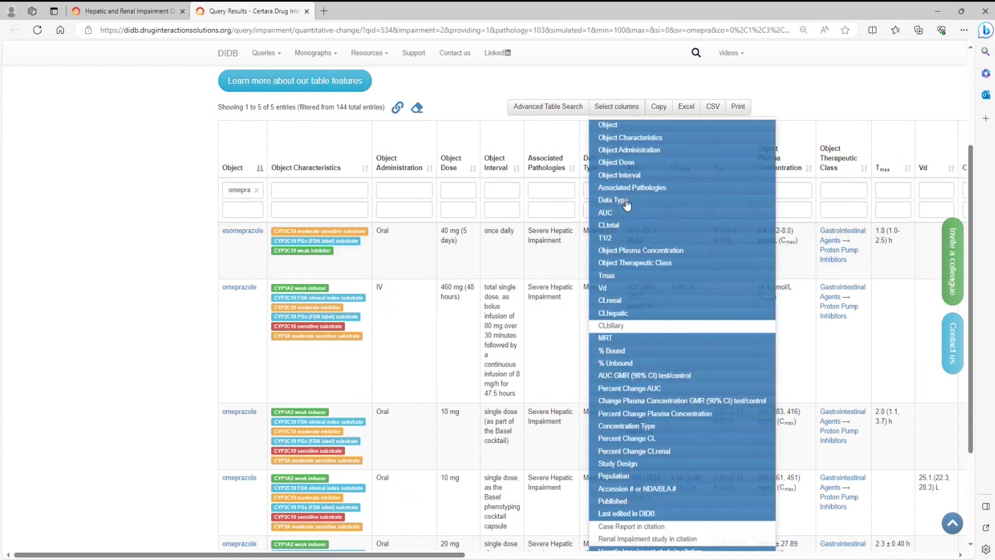
{"action": "left_click", "coordinate": [630, 238]}
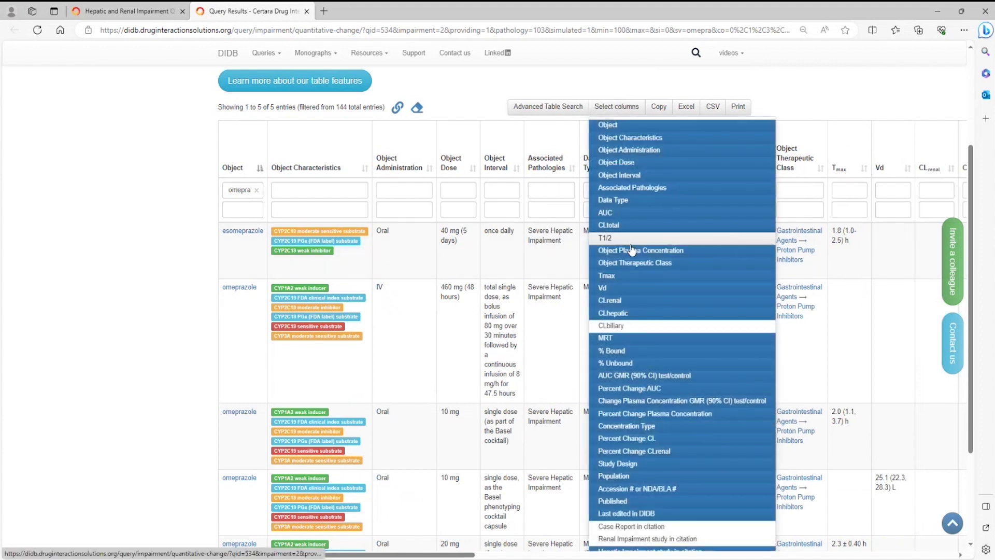
{"action": "key", "text": "Escape"}
Clear the 'omepra' filter and sort all 144 rows by AUC, led by olaparib
{"action": "left_click", "coordinate": [66, 193]}
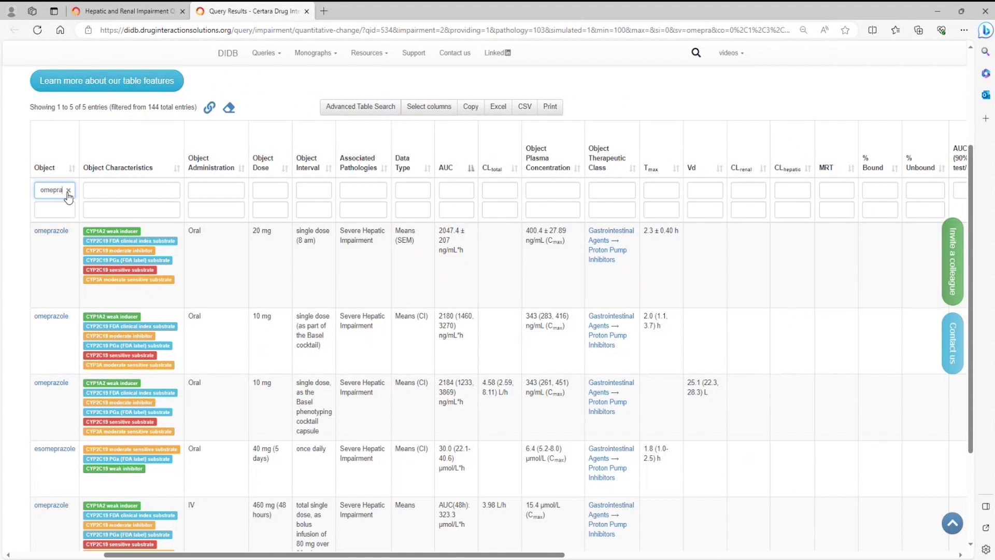
{"action": "left_click", "coordinate": [68, 191]}
{"action": "left_click", "coordinate": [516, 169]}
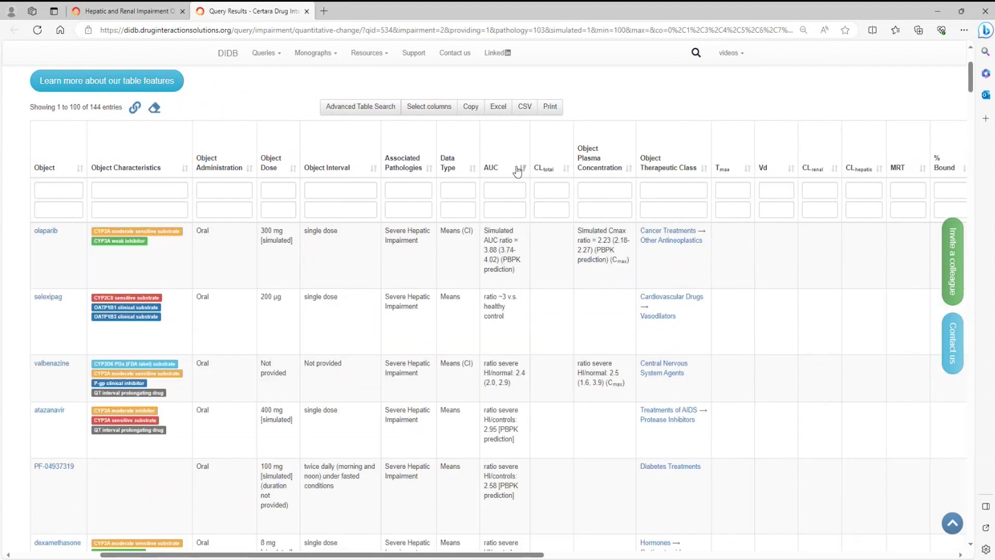
{"action": "left_click", "coordinate": [516, 169]}
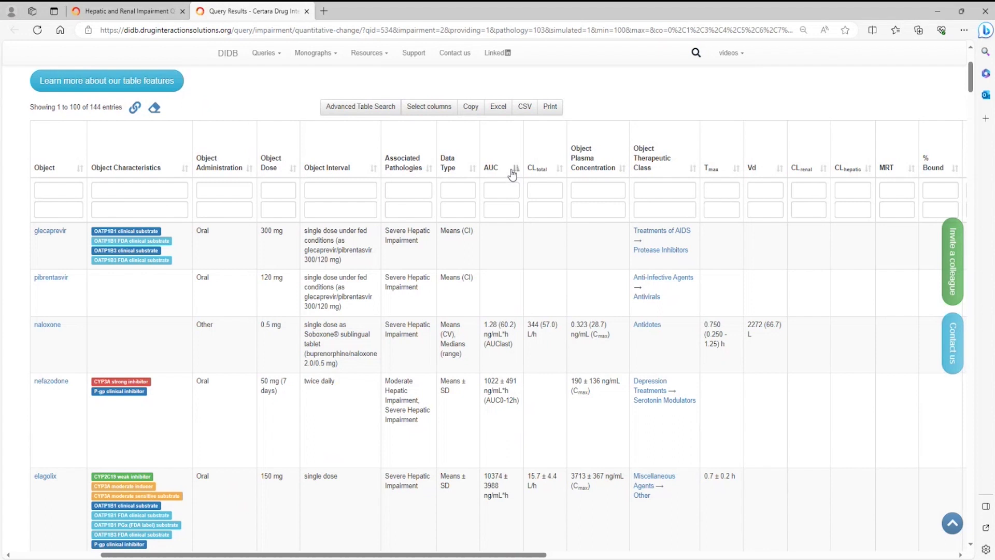
{"action": "left_click", "coordinate": [517, 169]}
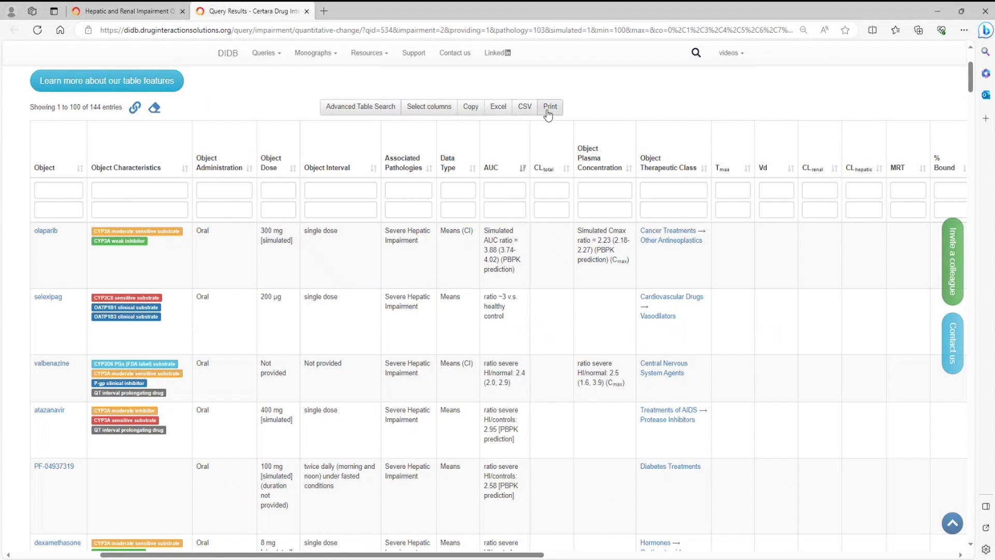
Switch the query results to the tree view, reloading the page to force it
{"action": "scroll", "coordinate": [582, 395], "scroll_direction": "down", "scroll_amount": 2}
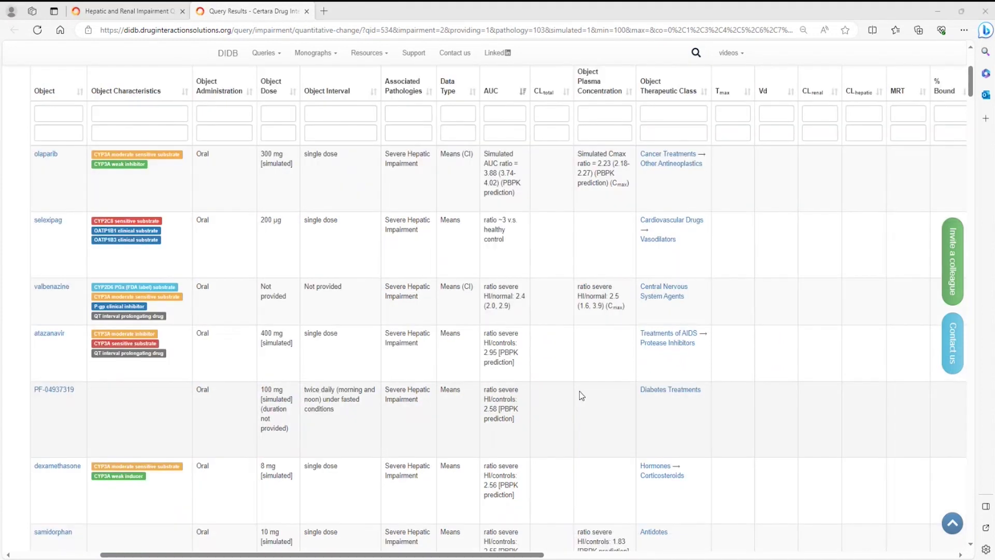
{"action": "scroll", "coordinate": [433, 384], "scroll_direction": "up", "scroll_amount": 5}
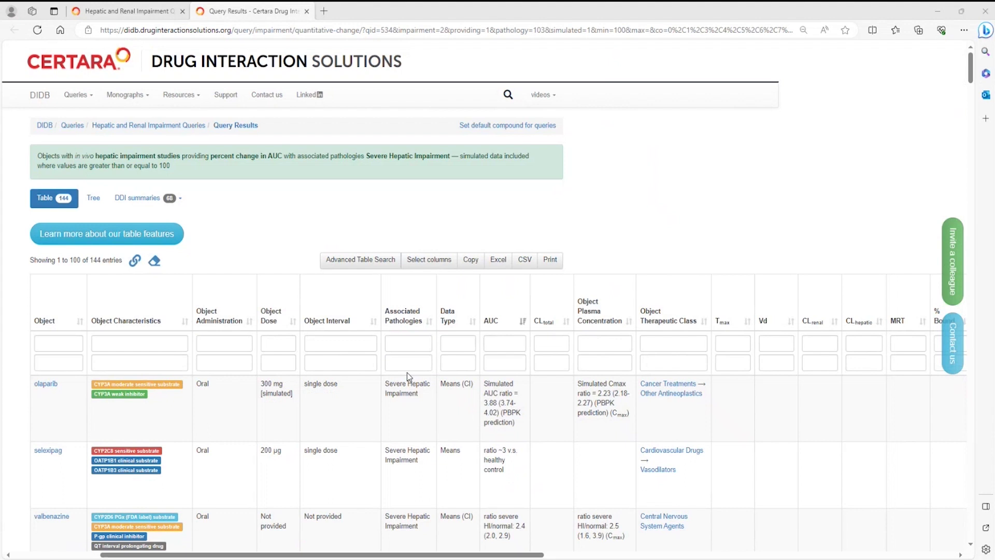
{"action": "left_click", "coordinate": [94, 199]}
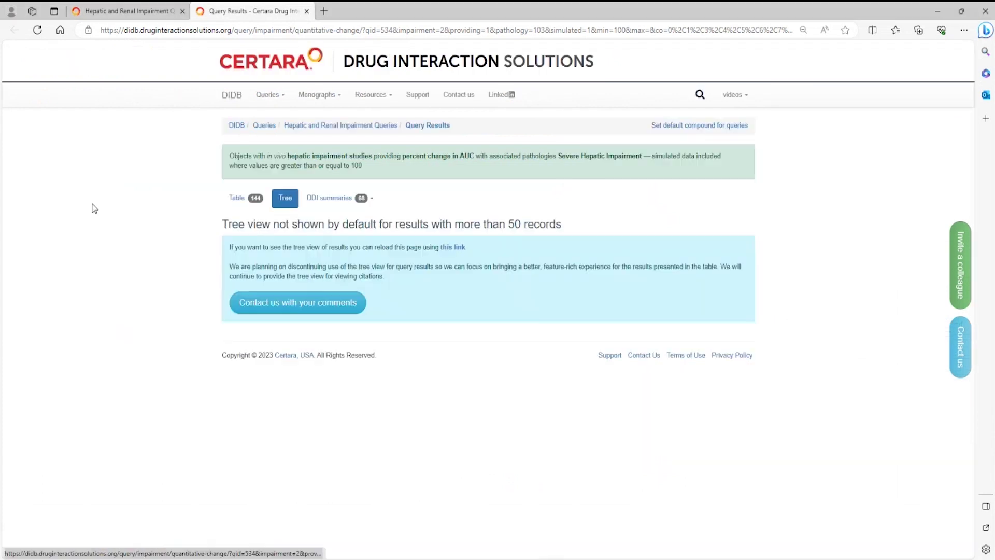
{"action": "left_click", "coordinate": [452, 247]}
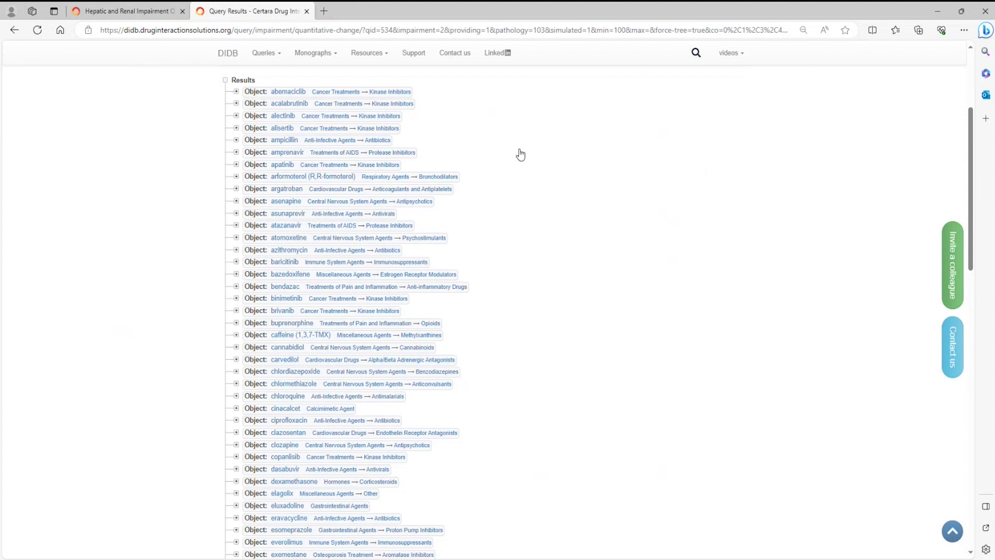
Expand every tree node to show acalabrutinib's studies with AUC increases of 442.3%, 367.3% and 416.1%
{"action": "left_click", "coordinate": [226, 81]}
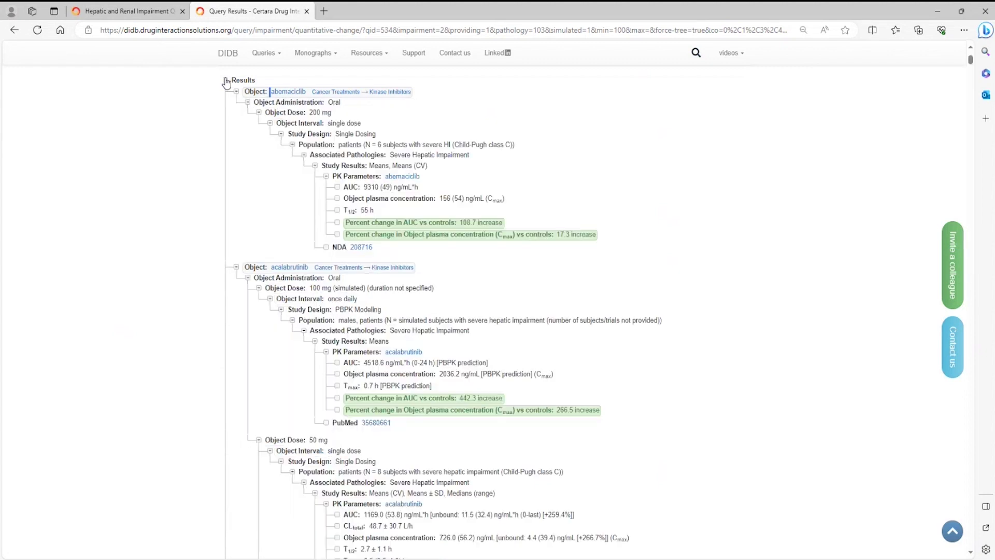
{"action": "scroll", "coordinate": [670, 251], "scroll_direction": "down", "scroll_amount": 2}
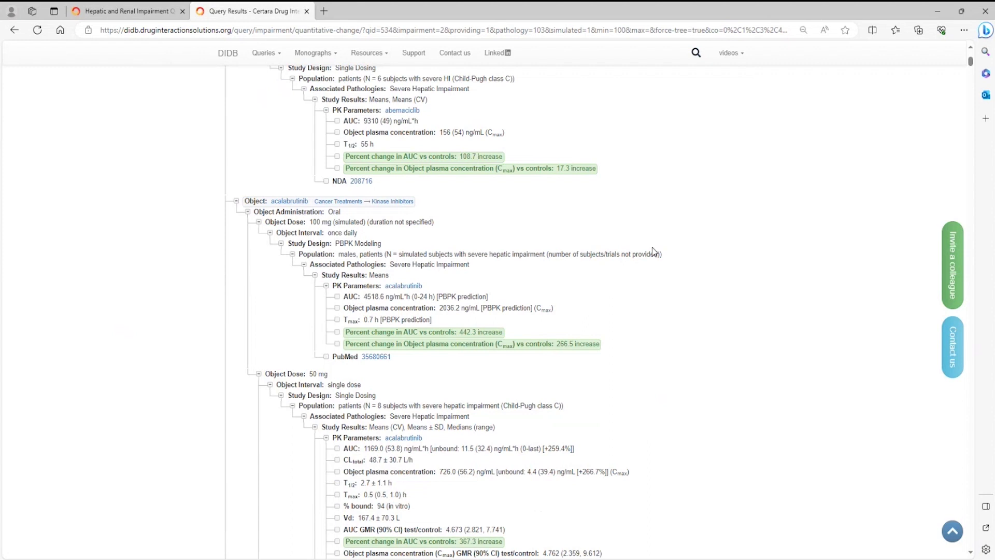
{"action": "scroll", "coordinate": [674, 266], "scroll_direction": "down", "scroll_amount": 2}
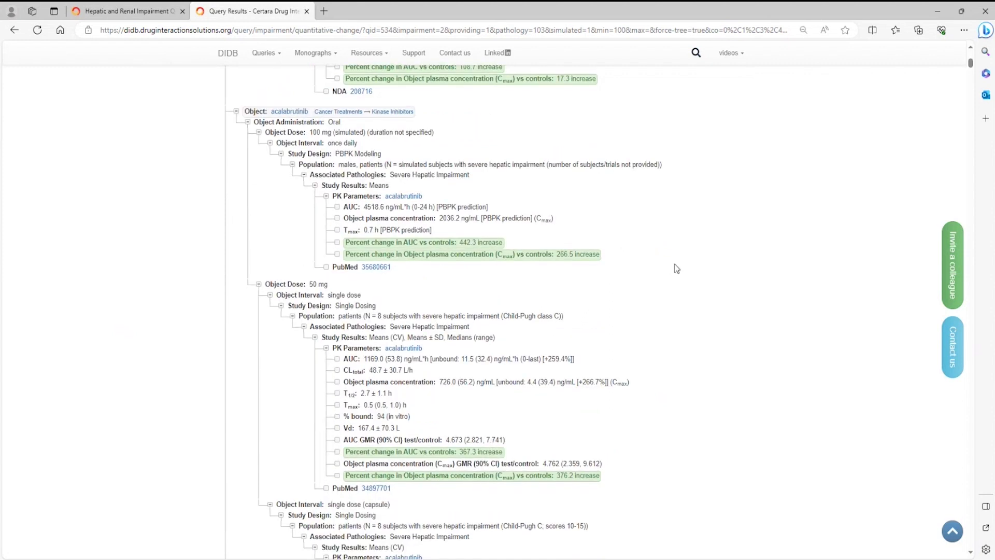
{"action": "scroll", "coordinate": [676, 267], "scroll_direction": "down", "scroll_amount": 2}
{"action": "scroll", "coordinate": [676, 268], "scroll_direction": "down", "scroll_amount": 1}
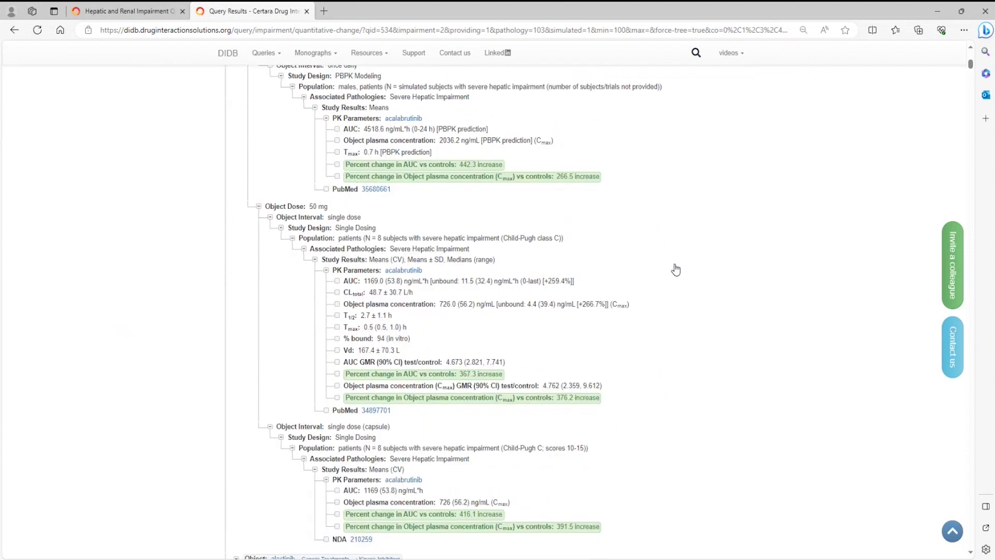
Open the Resources menu listing tutorials, publications and regulatory guidances
{"action": "left_click", "coordinate": [382, 55]}
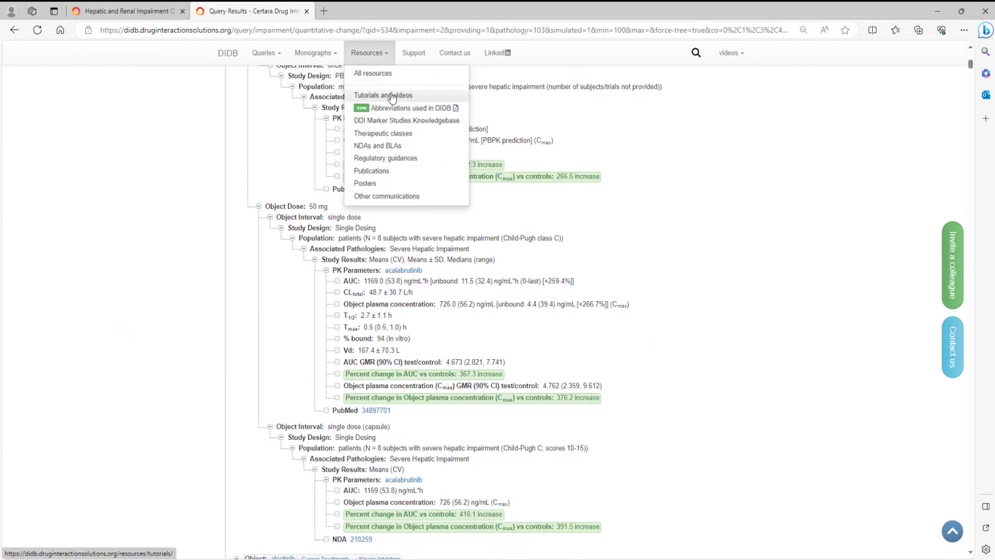